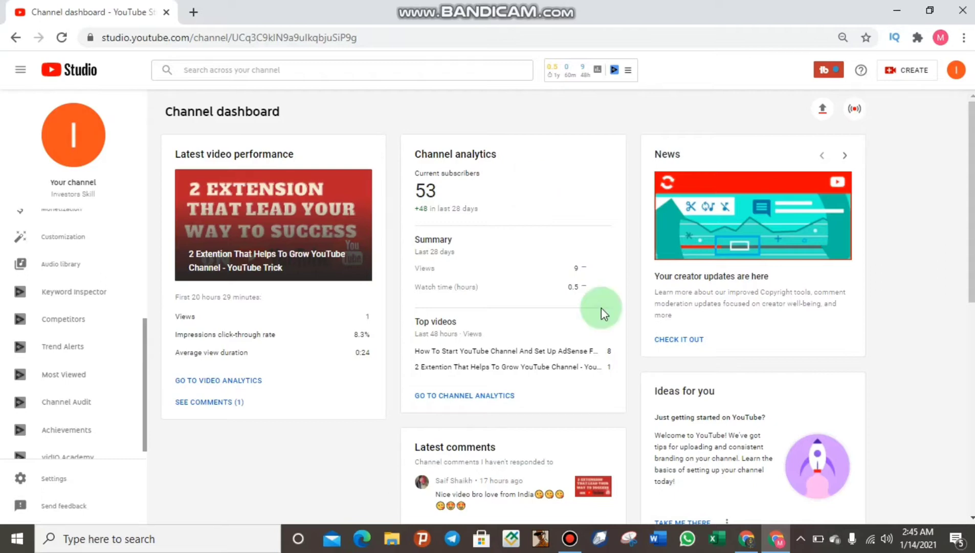
- Switch from the YouTube Studio dashboard to the blank YouTube thumbnail design in Canva
click(756, 544)
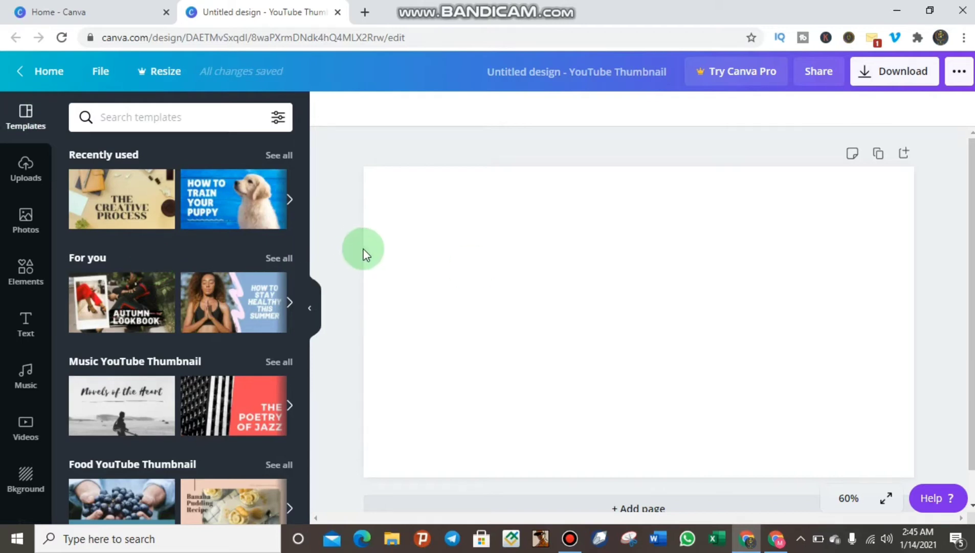
- Select the blank thumbnail page and show the Elements graphics library
click(470, 268)
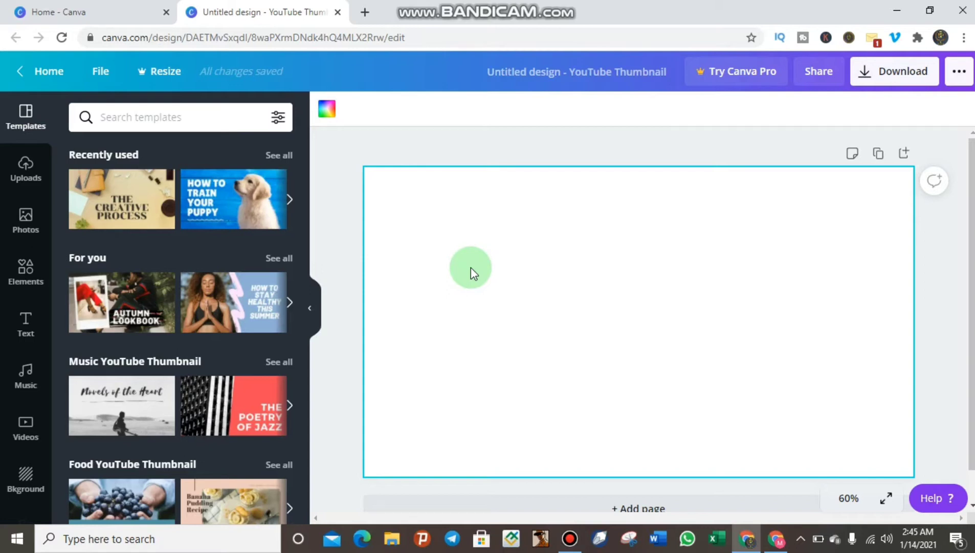
click(18, 278)
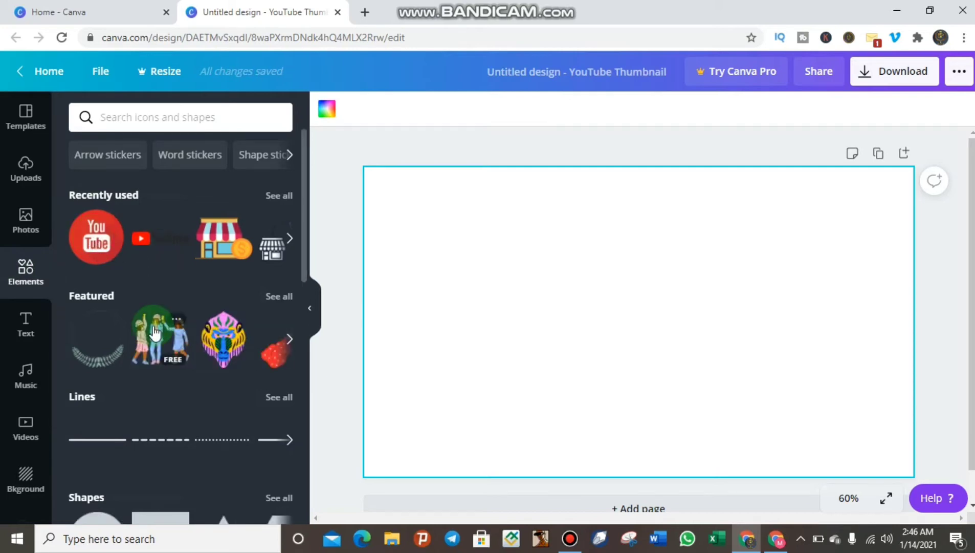
- Add the round YouTube icon and YouTube wordmark stickers, and fill the page background red
click(89, 236)
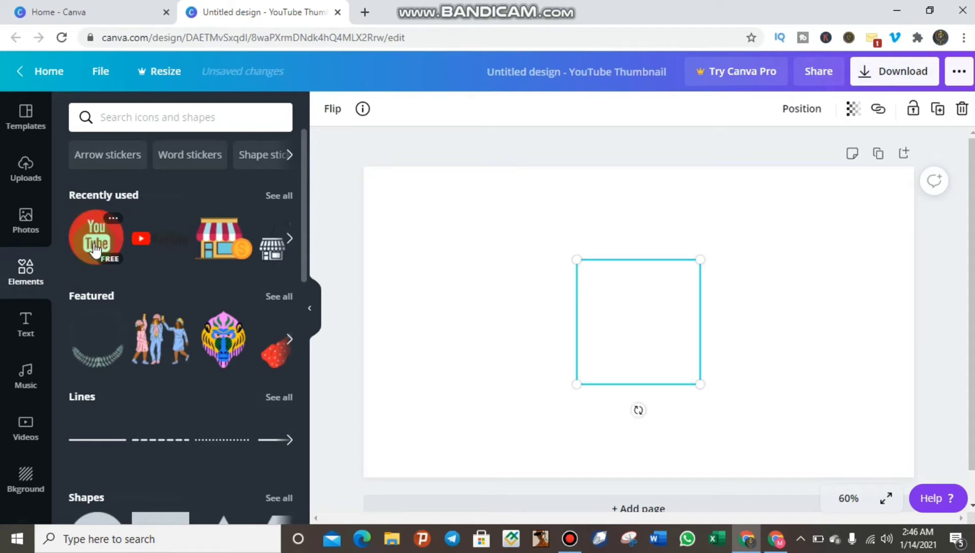
click(155, 246)
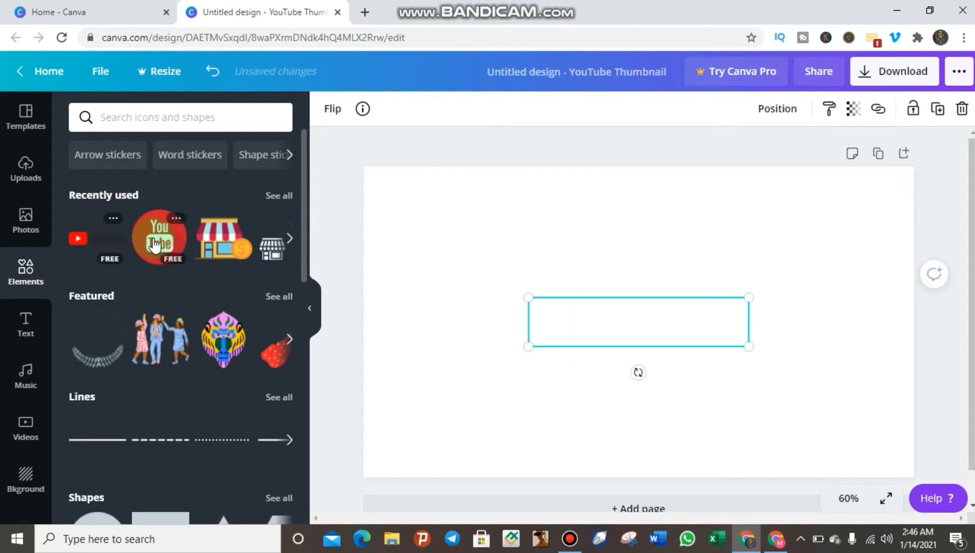
click(450, 364)
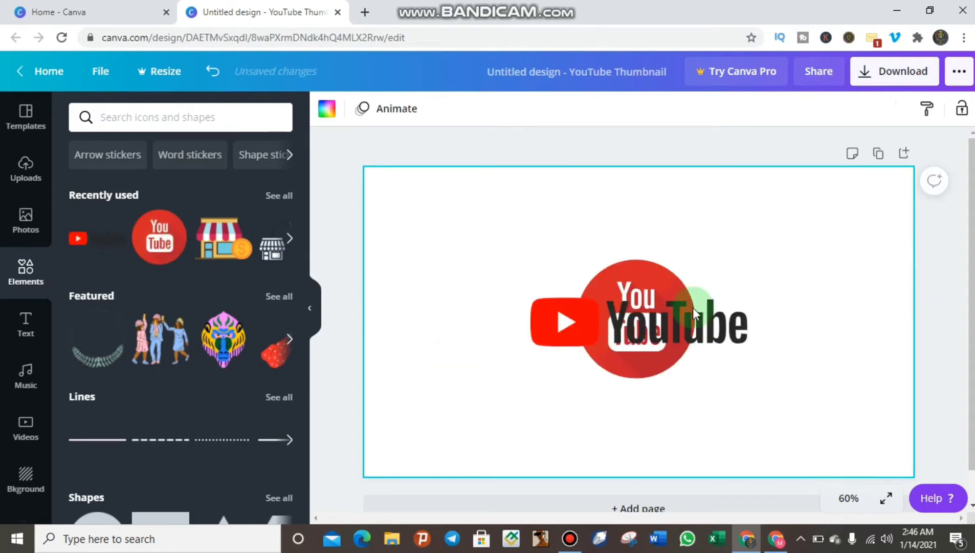
click(693, 307)
drag(505, 266, 498, 323)
click(330, 113)
click(167, 256)
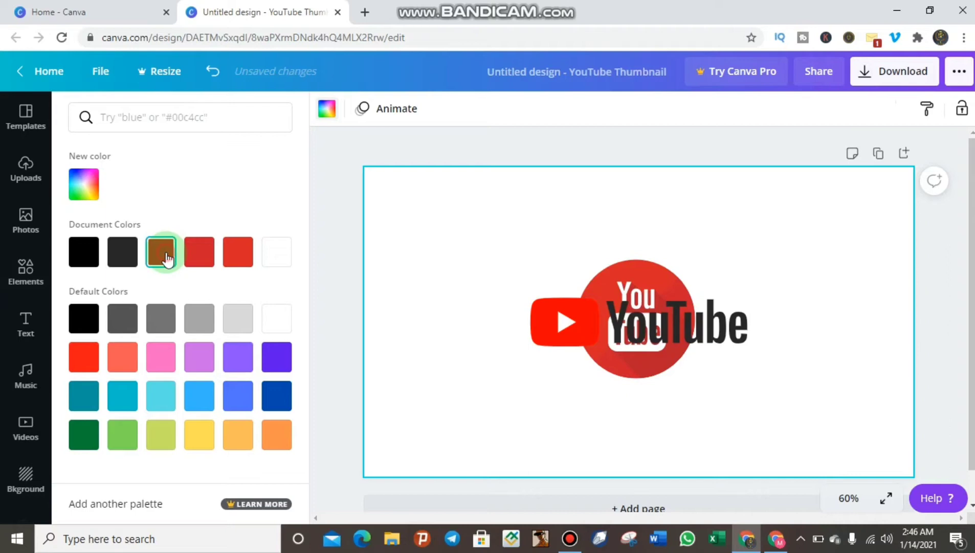
click(167, 256)
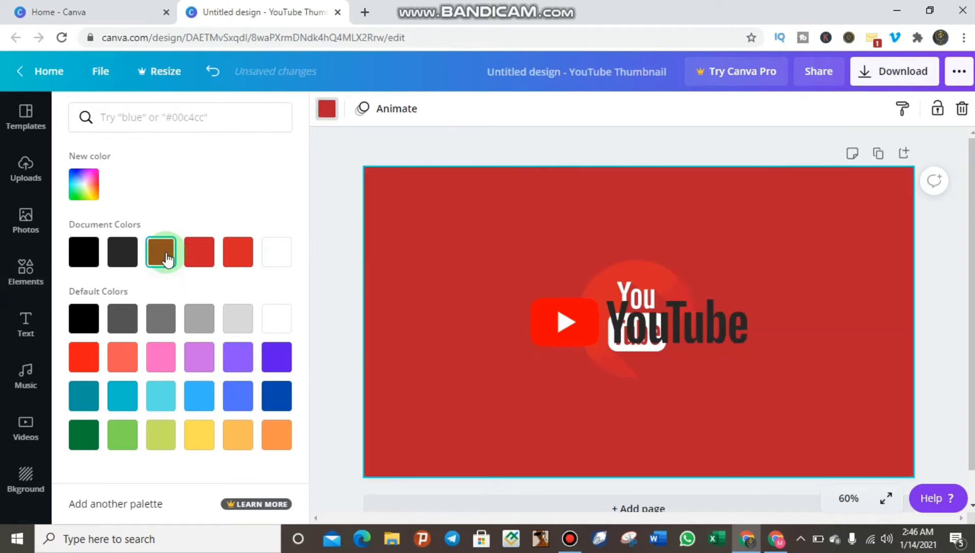
- Place the wordmark logo top-left and the round YouTube icon in the bottom-right corner
click(601, 326)
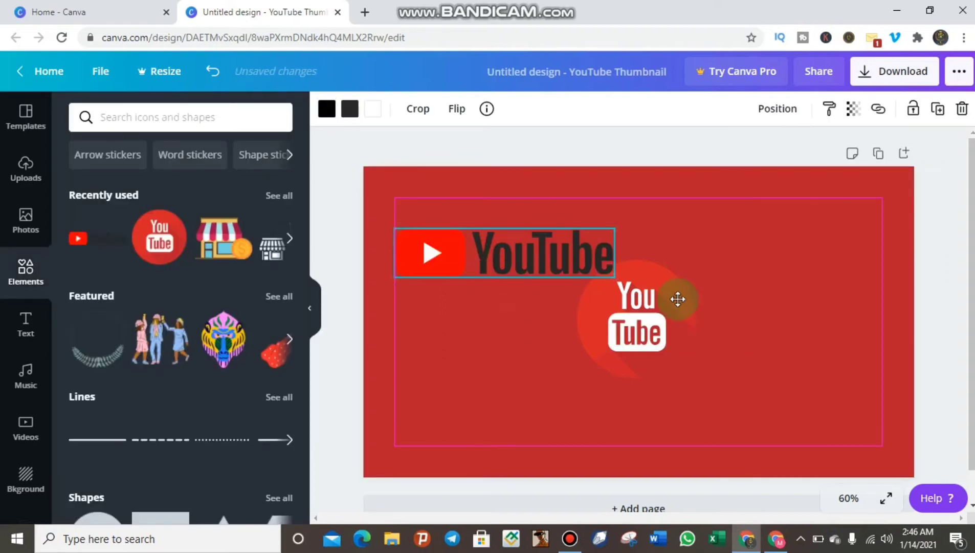
drag(678, 299, 669, 320)
click(669, 320)
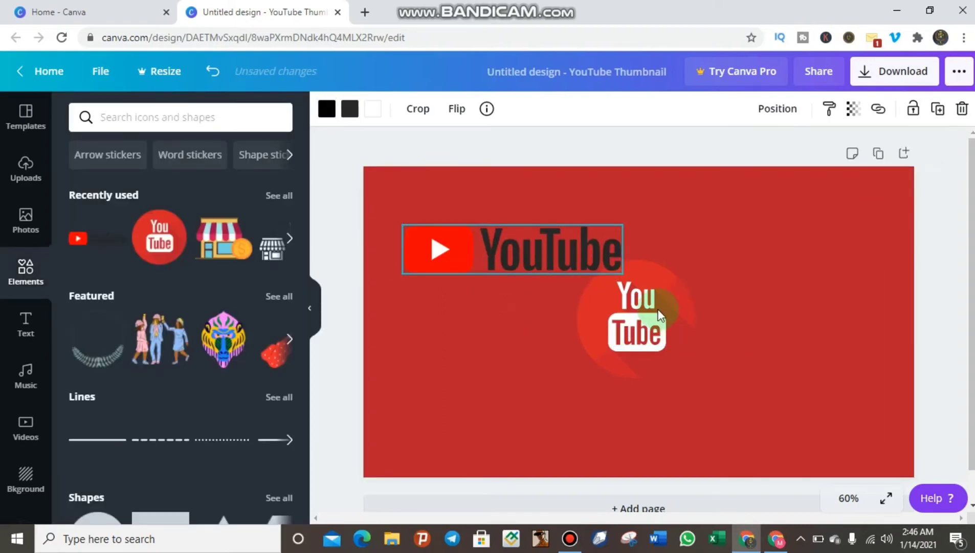
drag(664, 305, 871, 397)
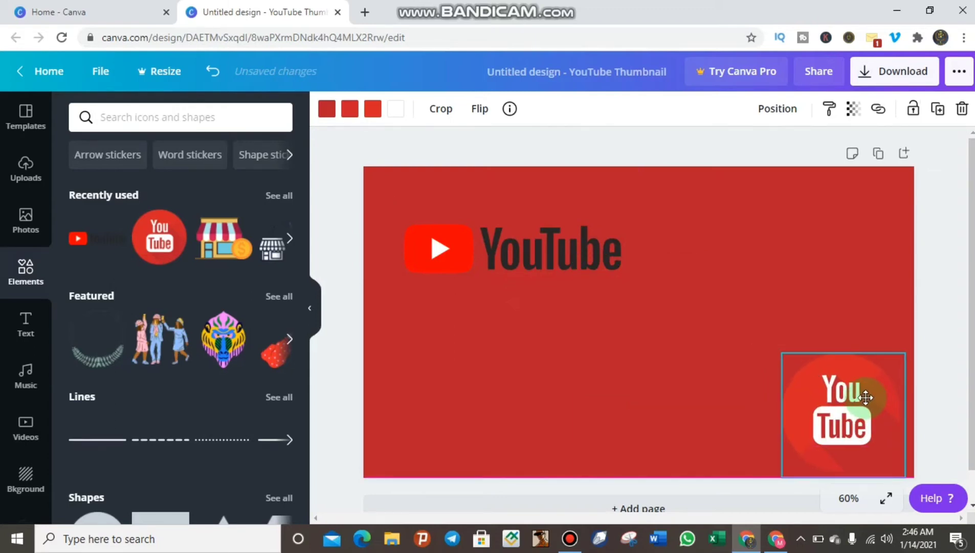
click(732, 420)
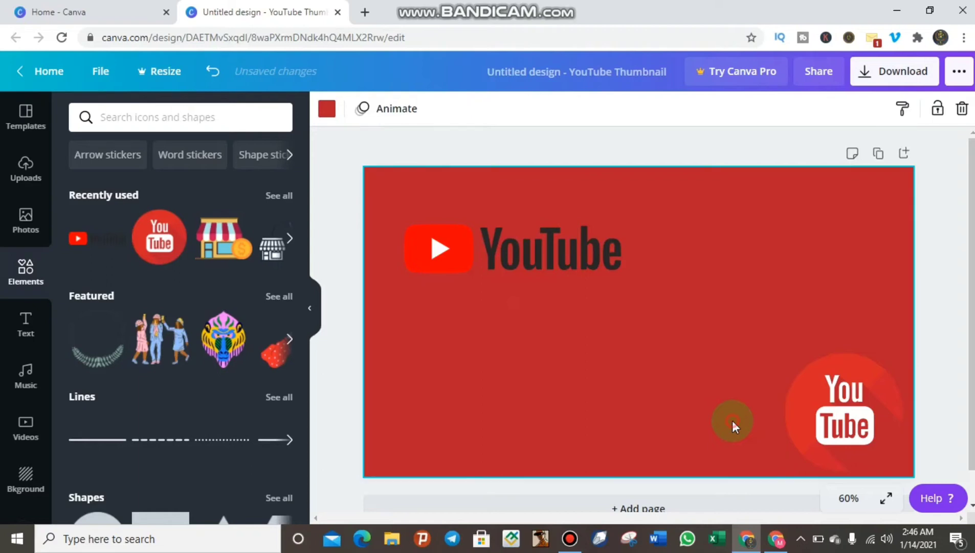
- Add the cream slab-serif 'COFFEE PLEASE' text preset and begin retyping it as 'CREATE'
click(44, 333)
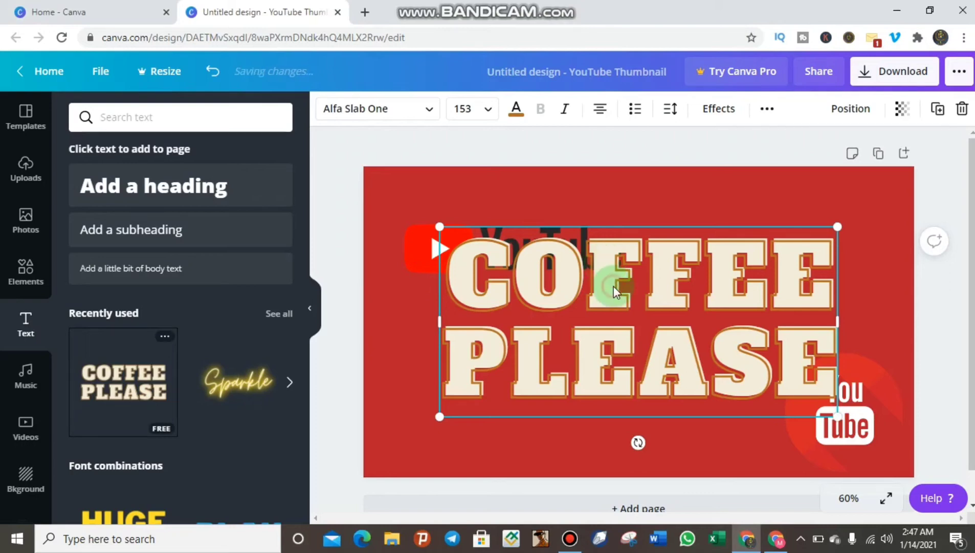
double_click(646, 301)
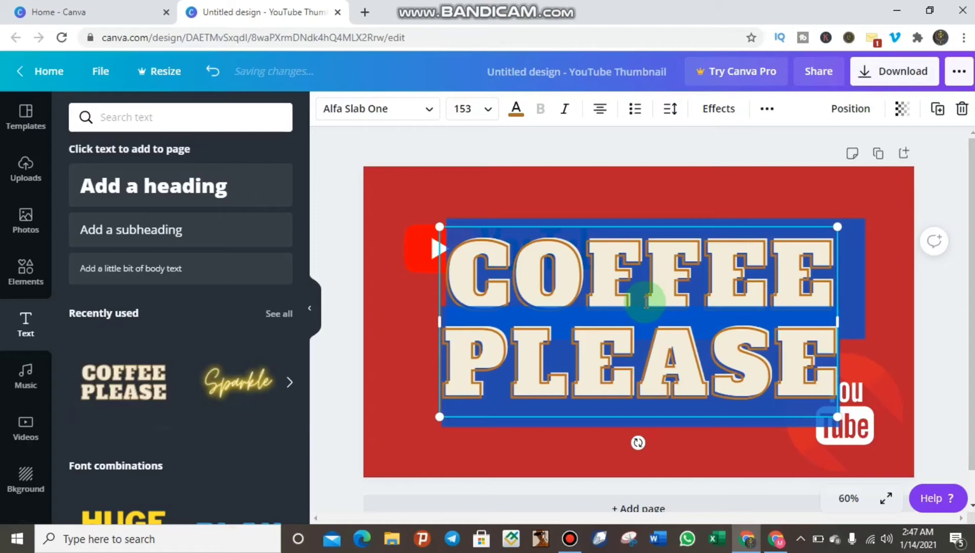
click(646, 301)
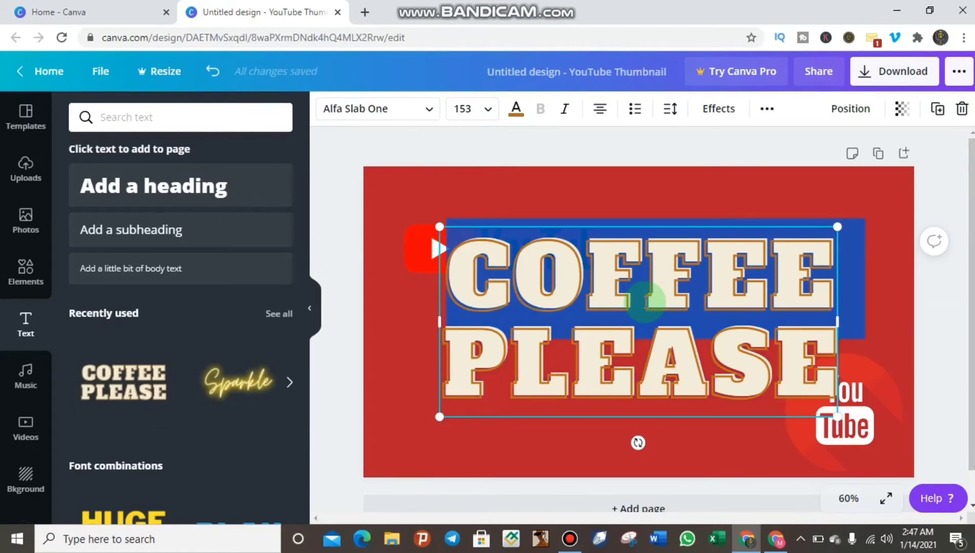
click(646, 301)
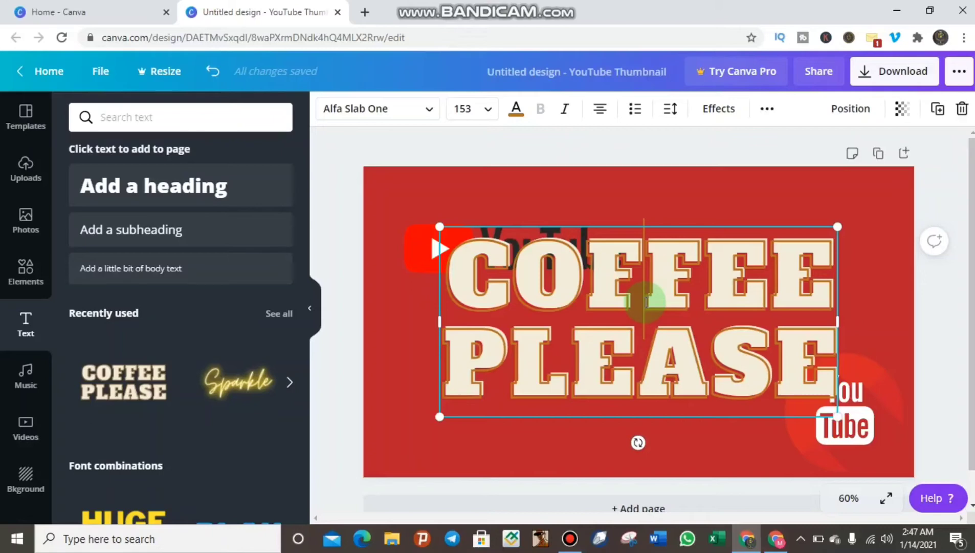
text(CREATE)
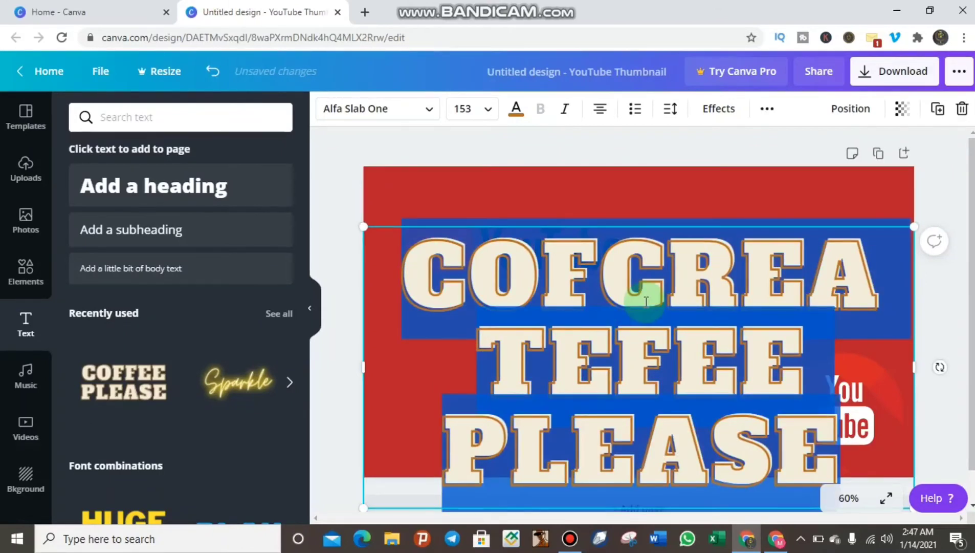
- Replace the heading with 'CREATE HIGH RESOLUTION THUMBNAIL', shrinking and widening its text box
key(ctrl+z)
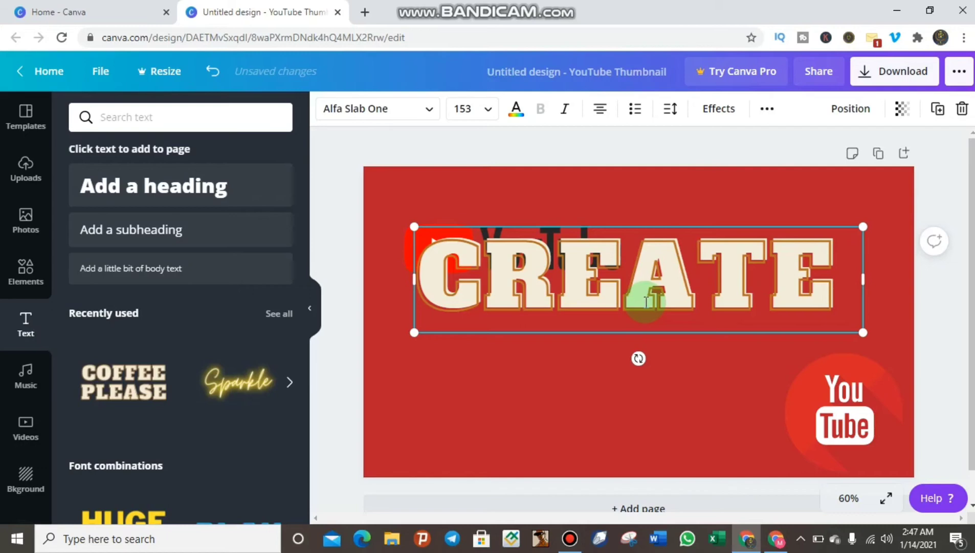
key(ctrl+v)
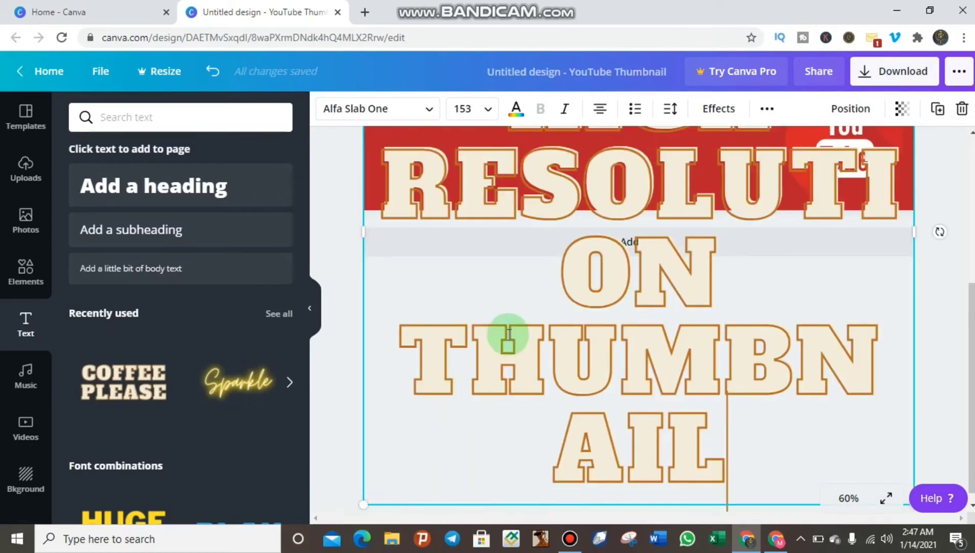
mouse_move(513, 333)
mouse_down()
mouse_move(595, 331)
mouse_move(636, 290)
mouse_up()
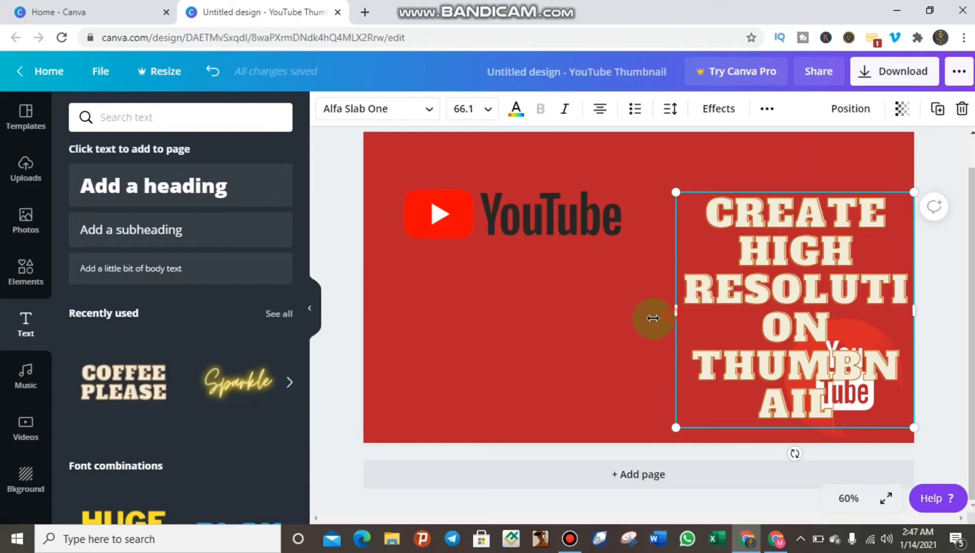
drag(577, 317, 415, 313)
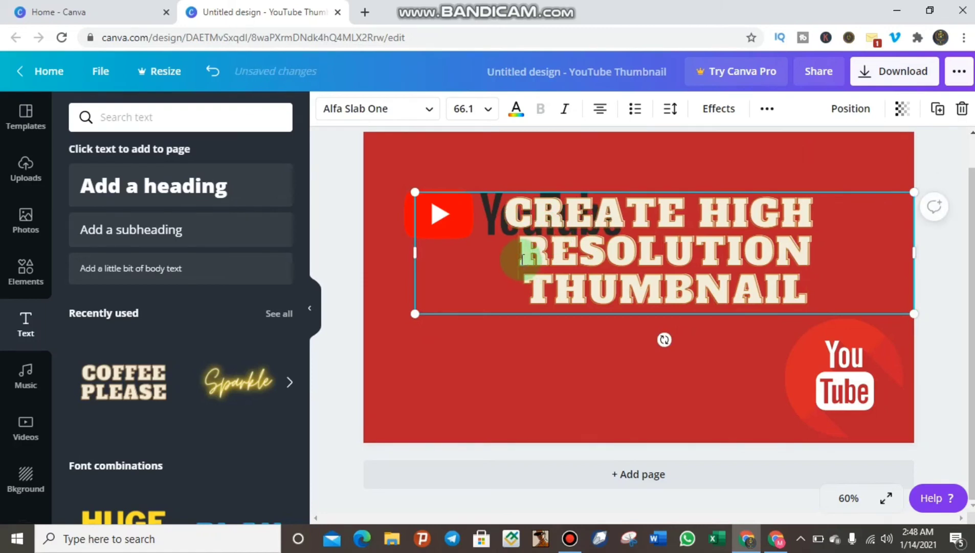
- Insert a blank line after 'CREATE HIGH' in the heading, removing the stray backslash
text(\)
key(Return)
click(642, 216)
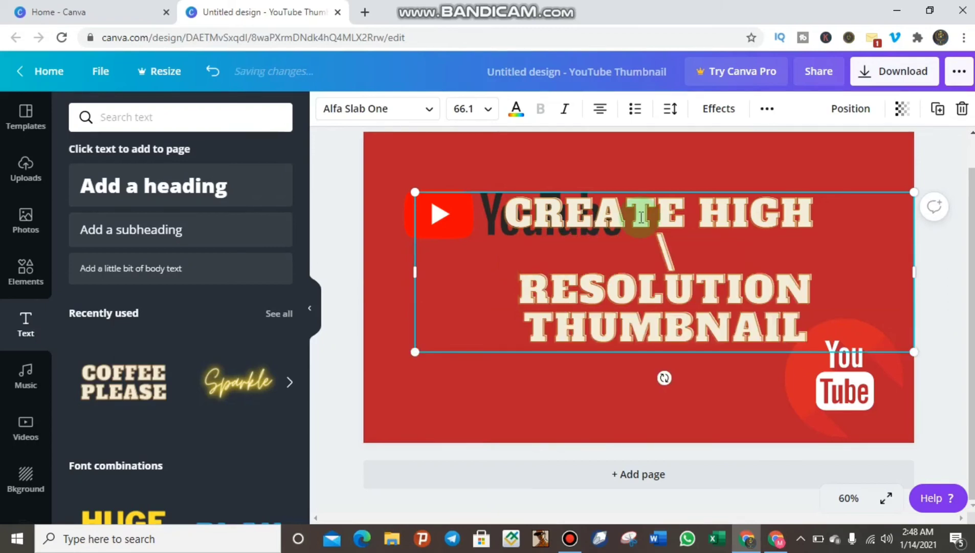
key(BackSpace)
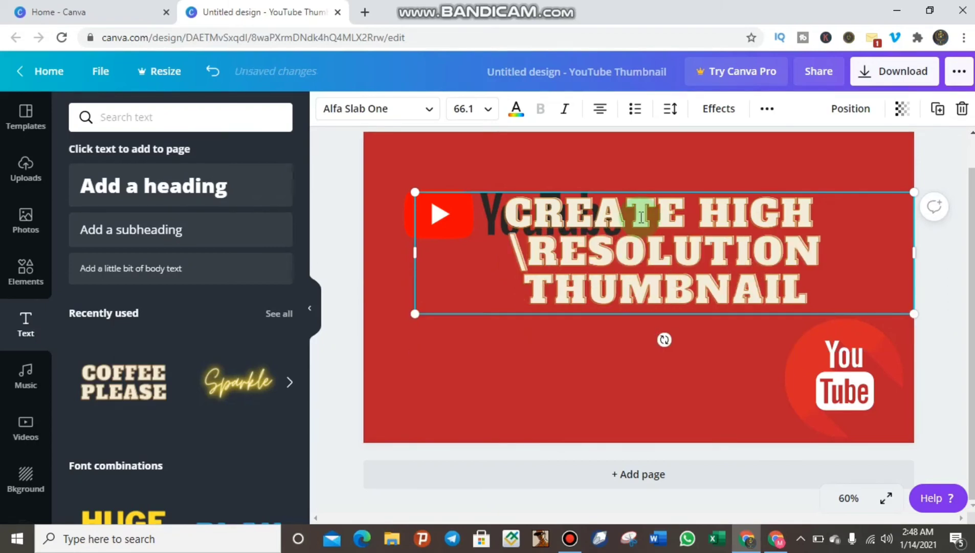
key(BackSpace)
key(Return)
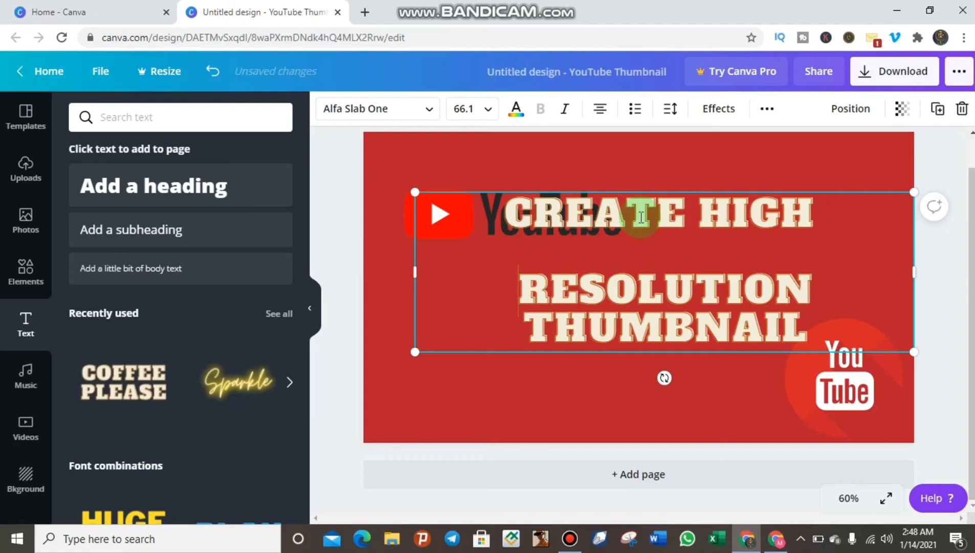
click(481, 433)
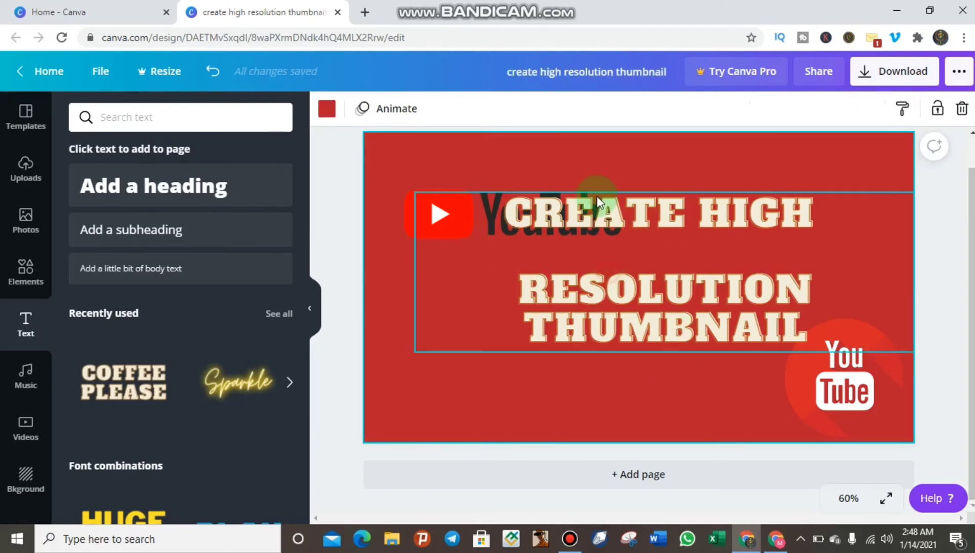
- Lower the headline beneath the YouTube wordmark and shift the wordmark to the top-right
drag(576, 279, 555, 185)
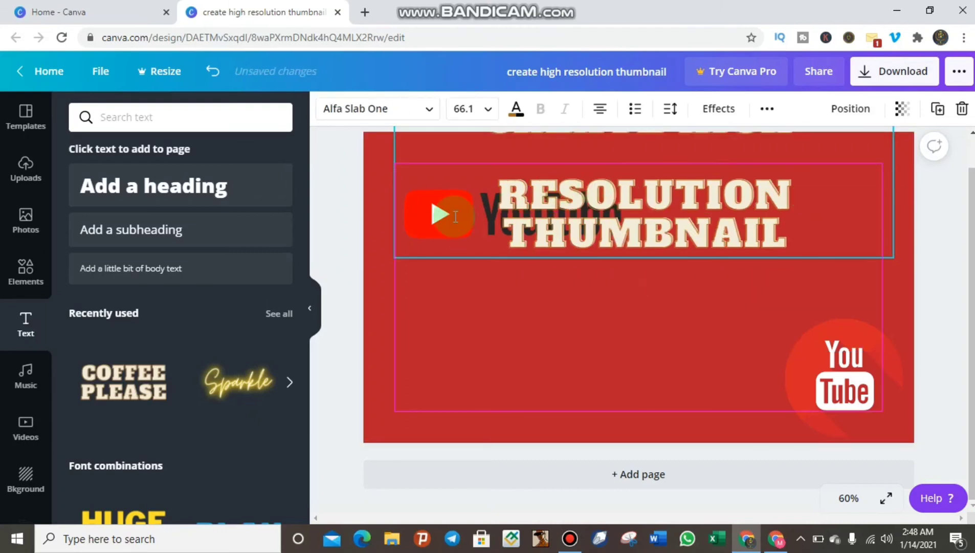
scroll(454, 215, up, 1)
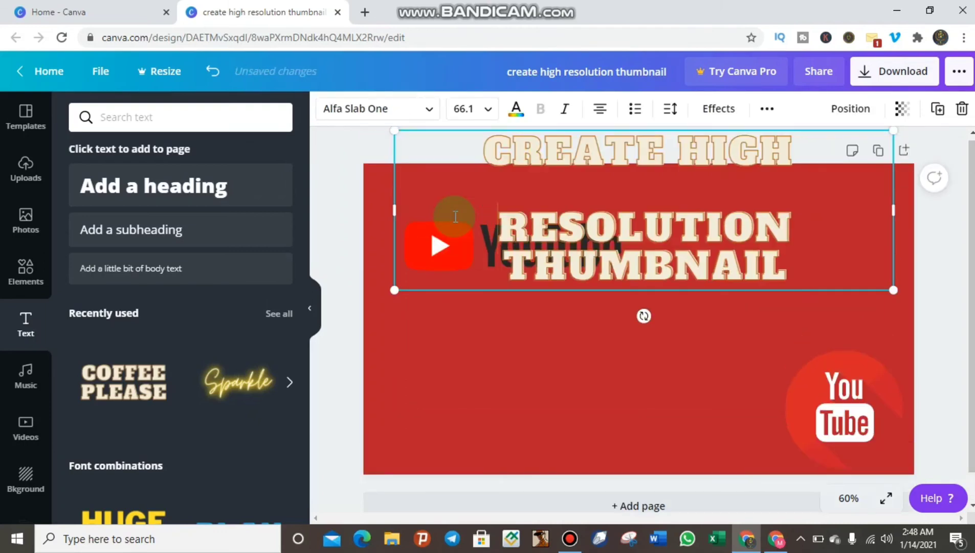
click(445, 347)
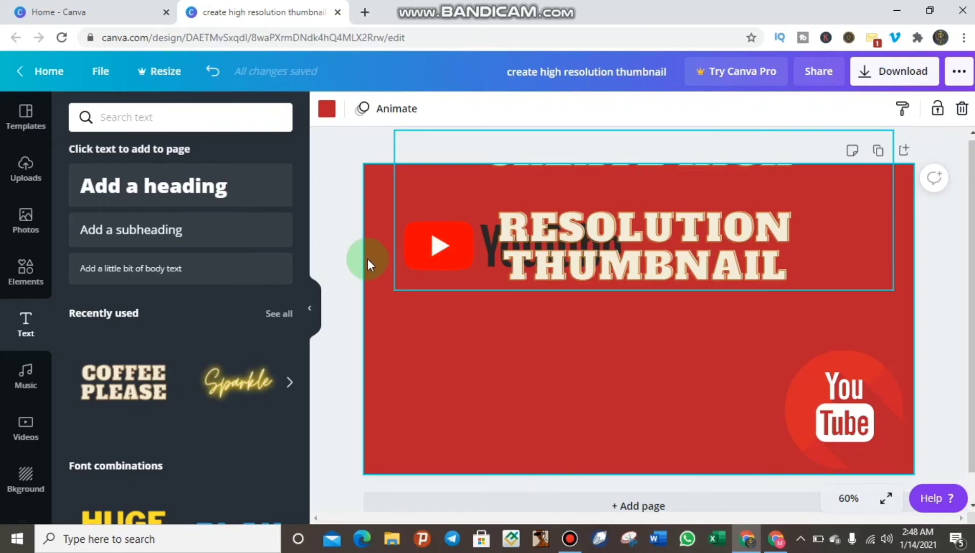
click(545, 254)
drag(548, 401, 548, 398)
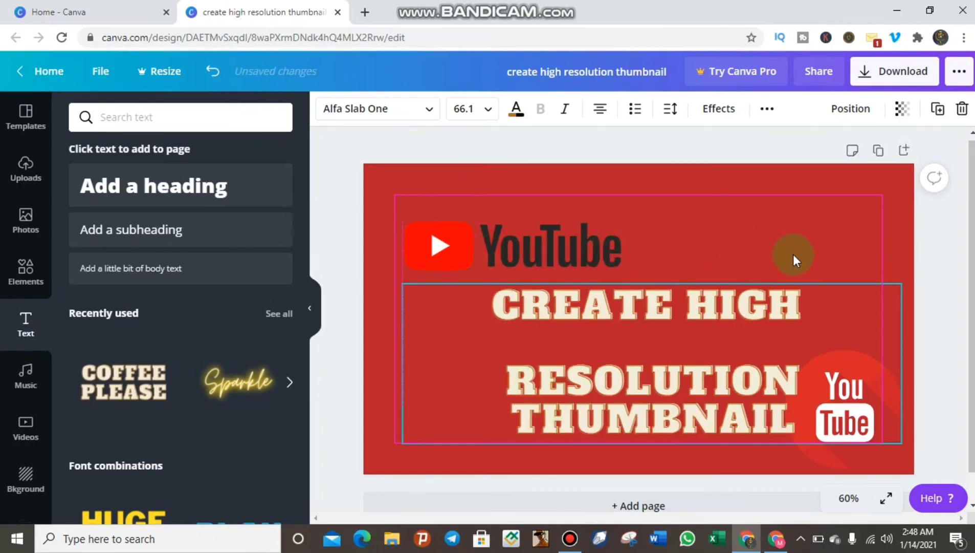
key(Tab)
drag(809, 252, 809, 251)
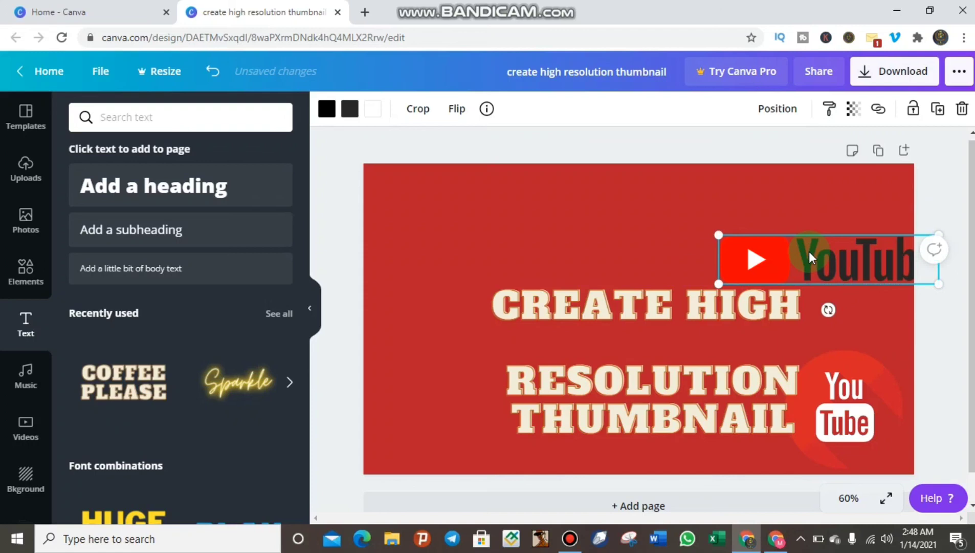